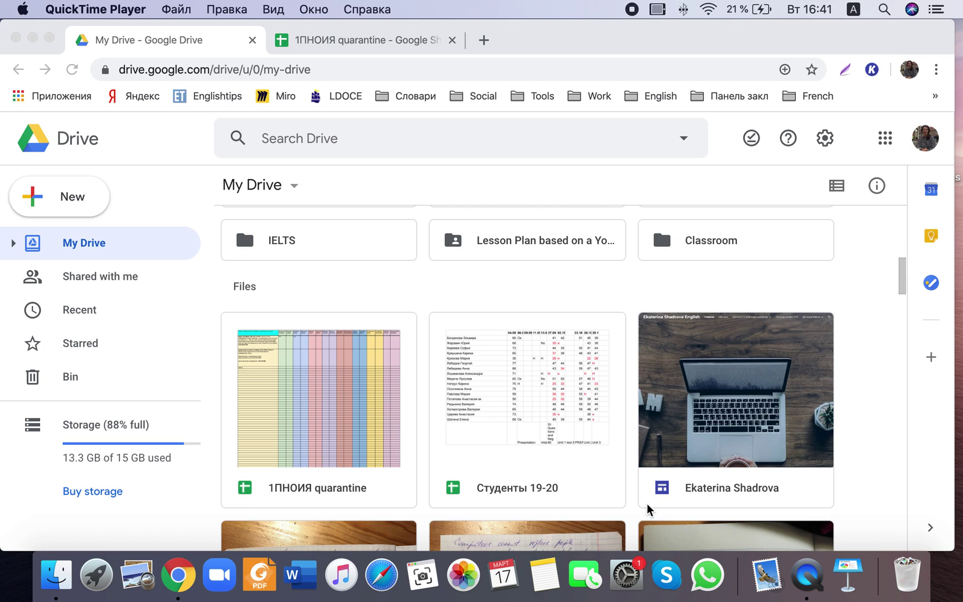
# Bring up the 1ПНОИЯ quarantine class sheet and select the second student's online lesson cell.
pyautogui.click(370, 32)
pyautogui.click(371, 36)
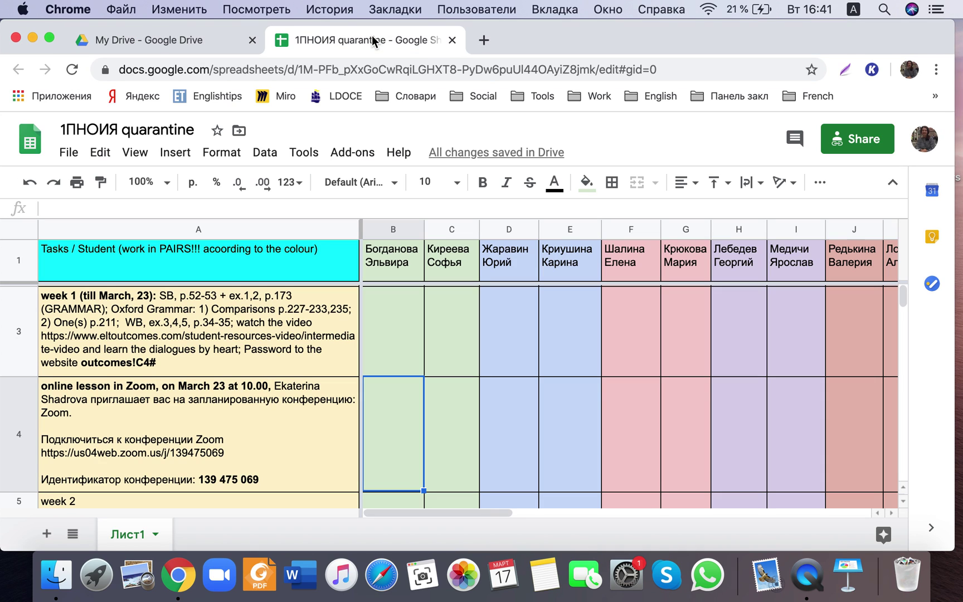
pyautogui.click(437, 424)
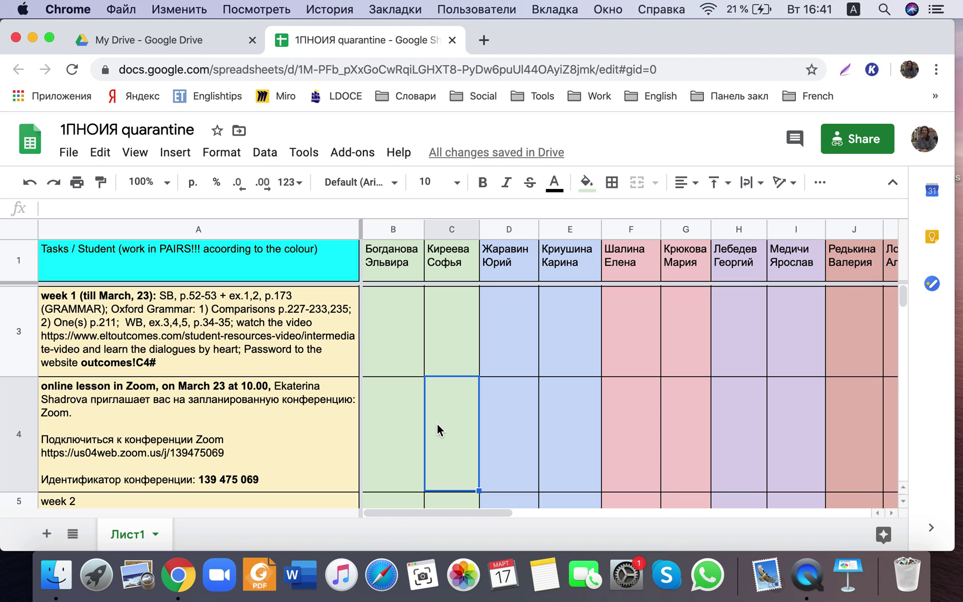
# From the Google Drive file list, create a blank Untitled spreadsheet, then return to the 1ПНОИЯ quarantine sheet.
pyautogui.click(204, 48)
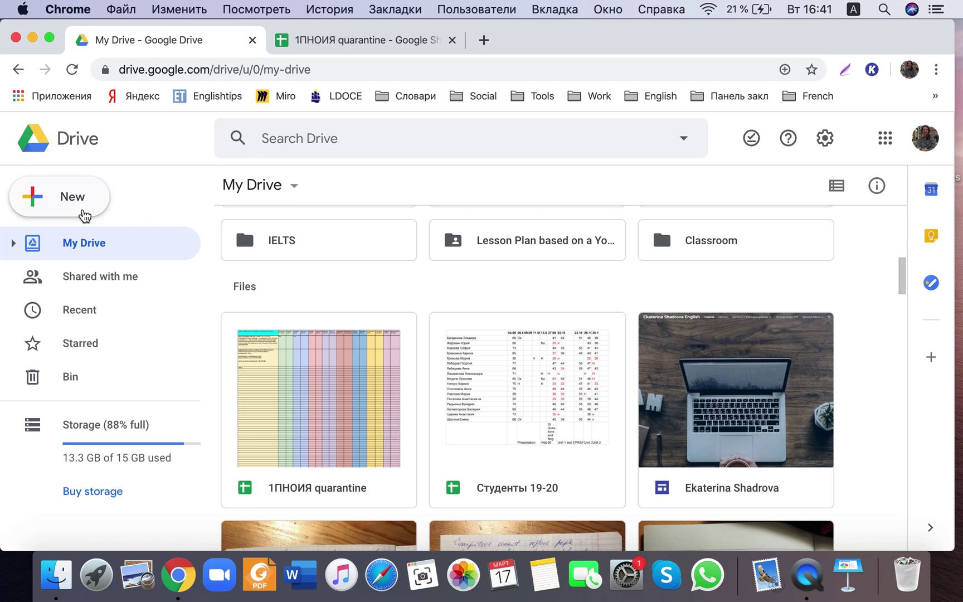
pyautogui.click(83, 210)
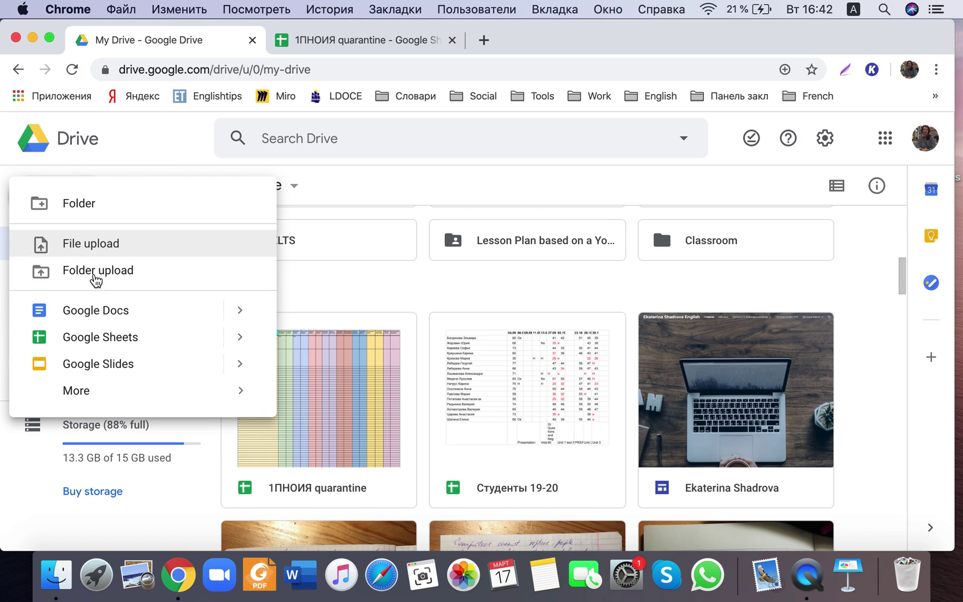
pyautogui.moveTo(244, 341)
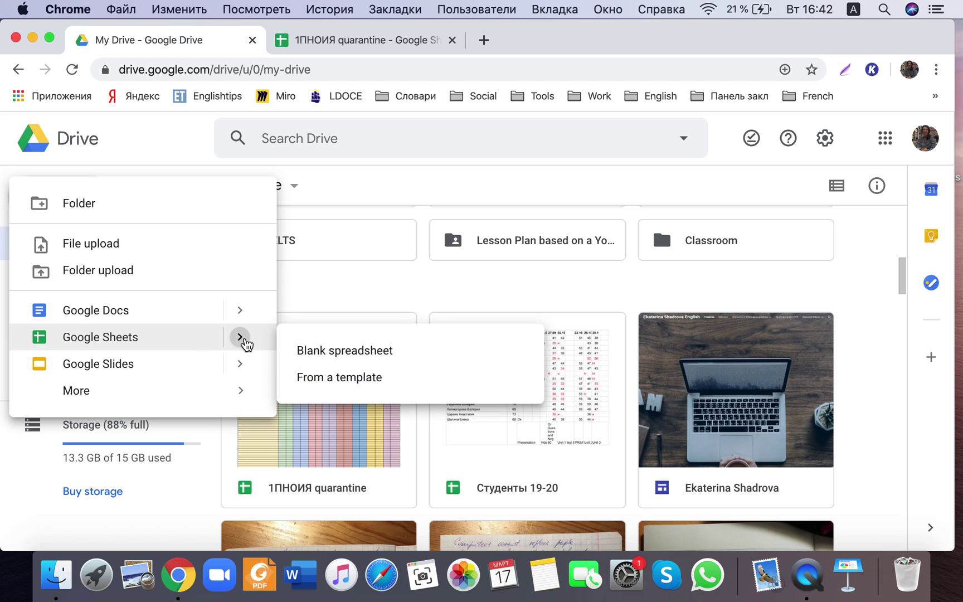
pyautogui.click(335, 349)
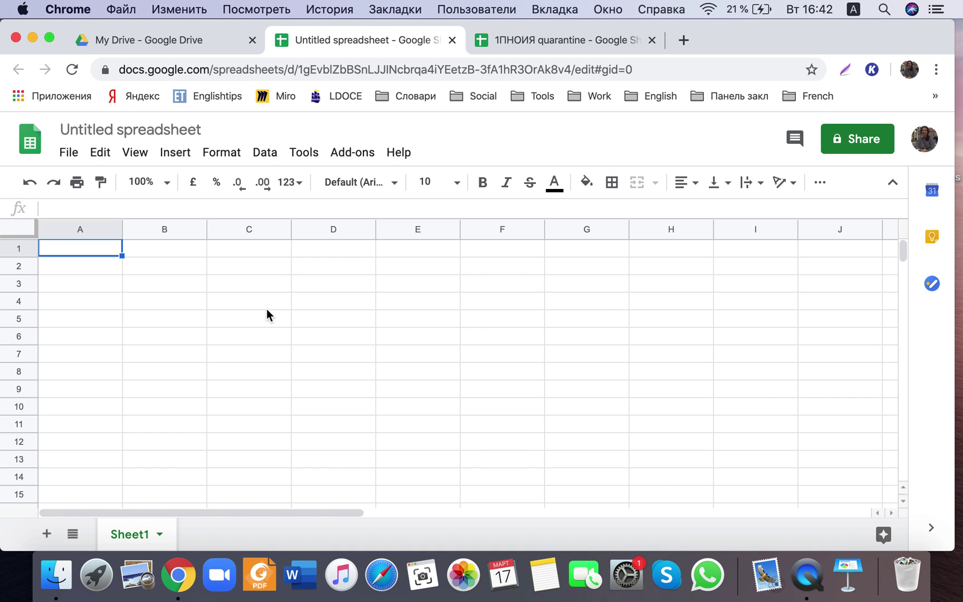
pyautogui.click(578, 45)
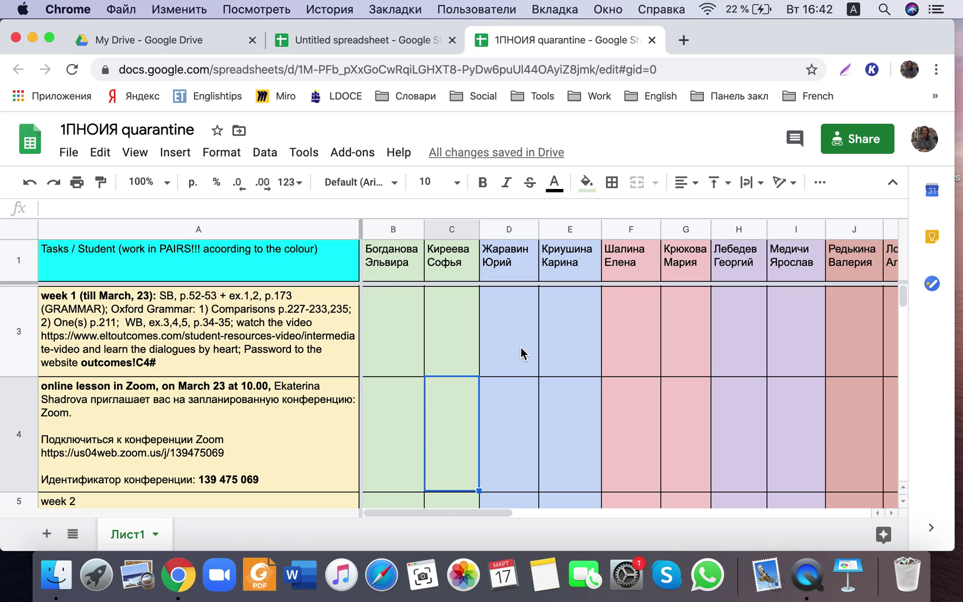
pyautogui.hscroll(5, 522, 351)
pyautogui.hscroll(-2, 522, 351)
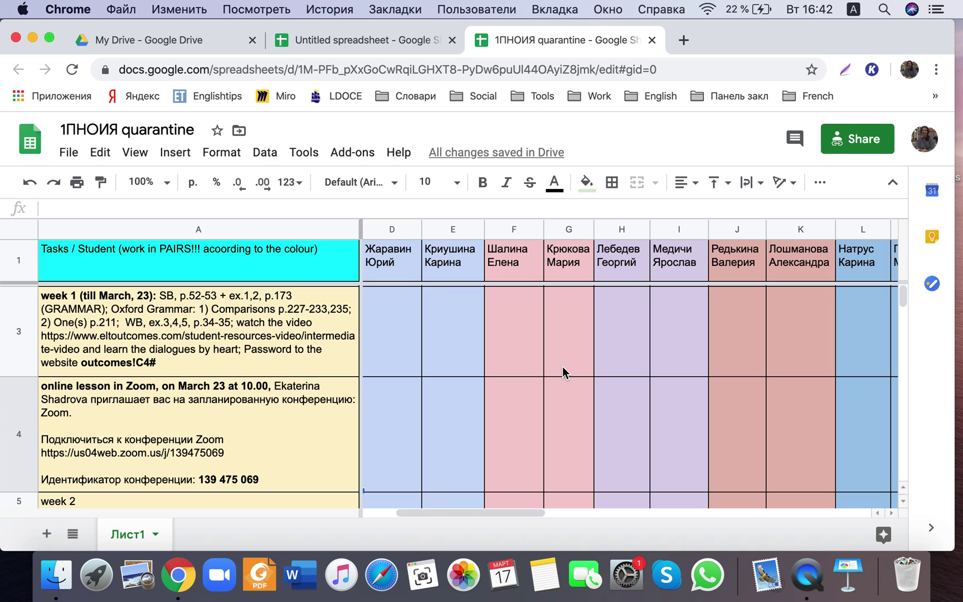
pyautogui.hscroll(10, 596, 260)
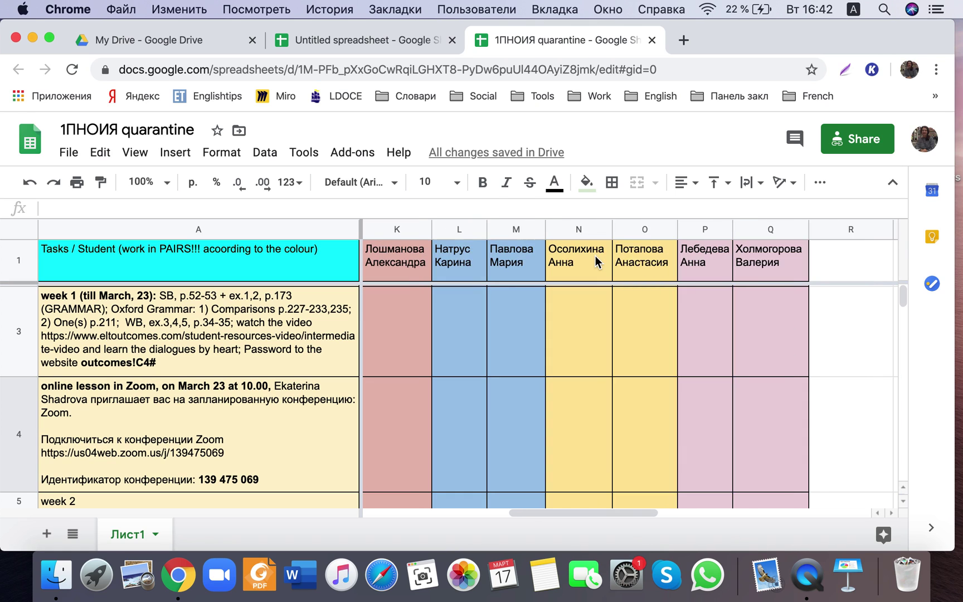
pyautogui.hscroll(-10, 595, 256)
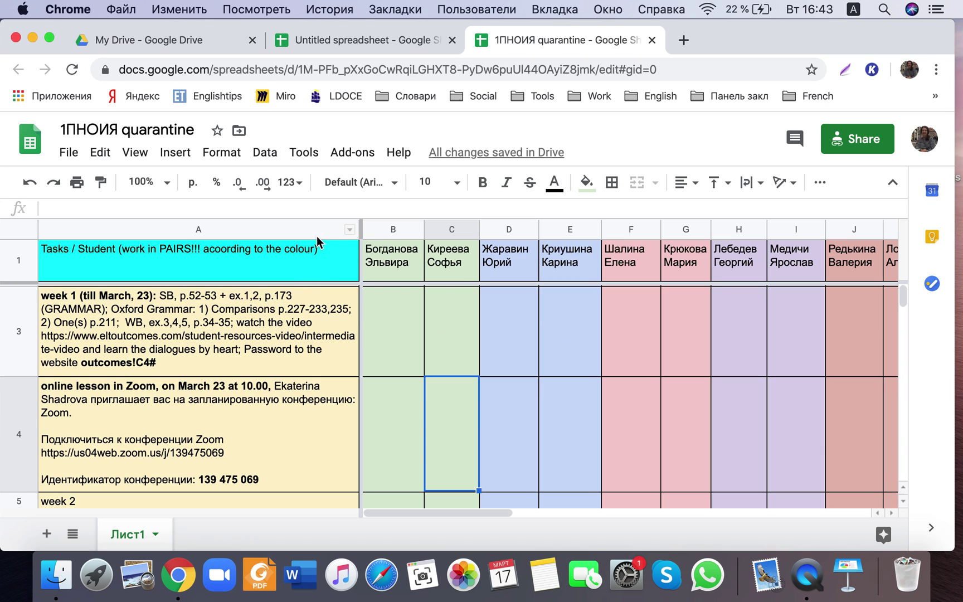
pyautogui.scroll(-3, 312, 326)
pyautogui.scroll(3, 312, 326)
# Fill columns B and D with red.
pyautogui.click(396, 227)
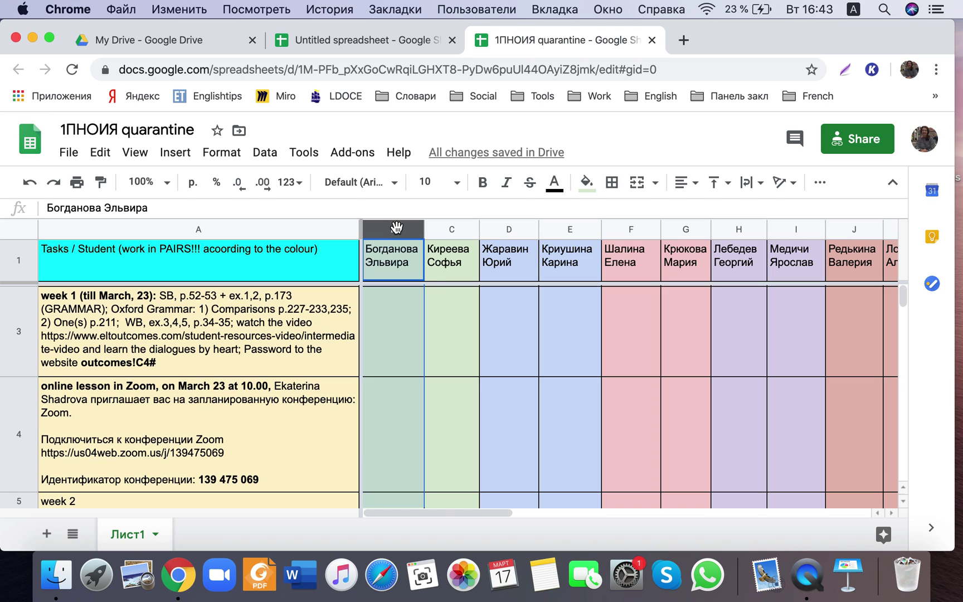
pyautogui.click(453, 226)
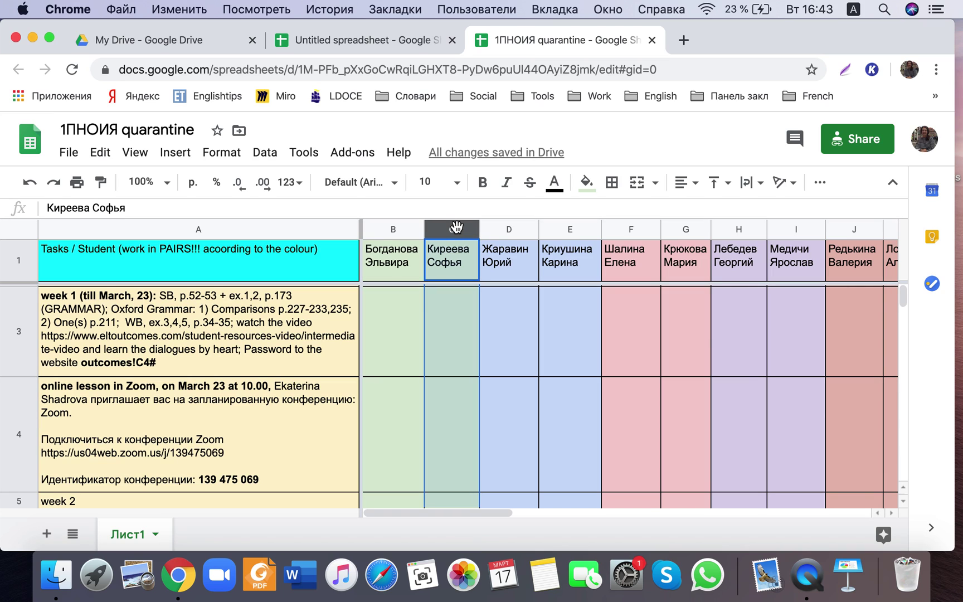
pyautogui.click(399, 230)
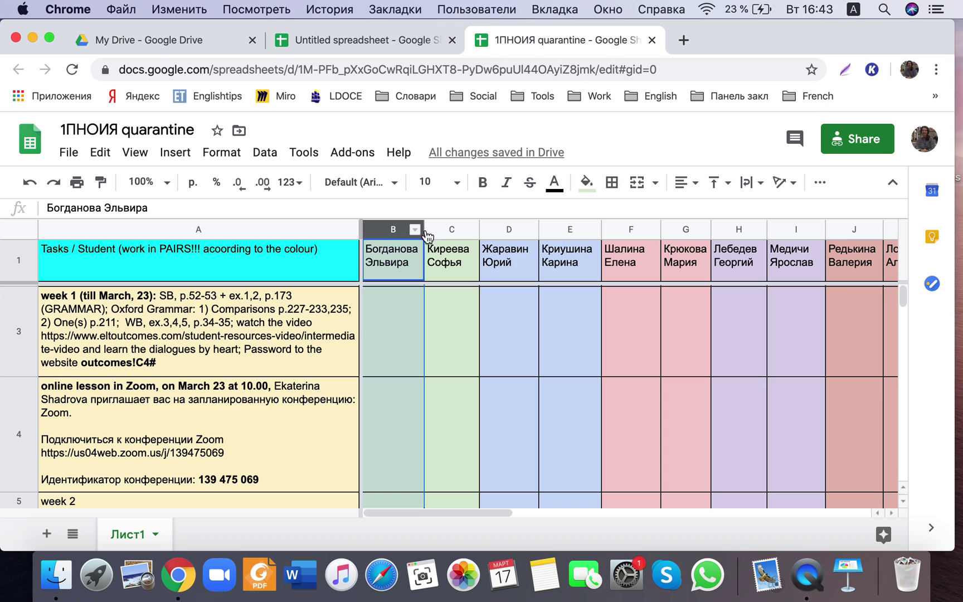
pyautogui.click(586, 182)
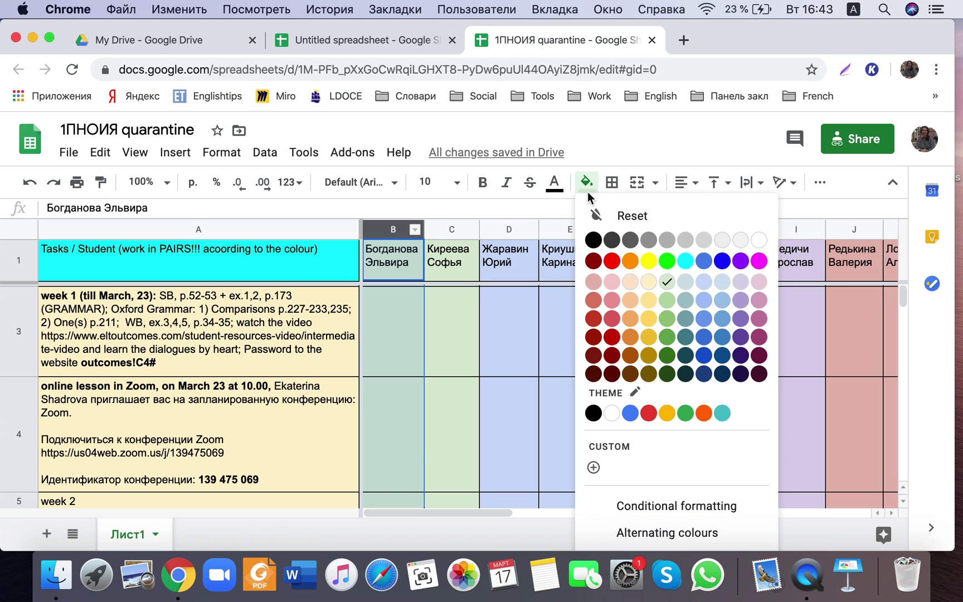
pyautogui.click(612, 261)
pyautogui.click(554, 344)
pyautogui.click(506, 231)
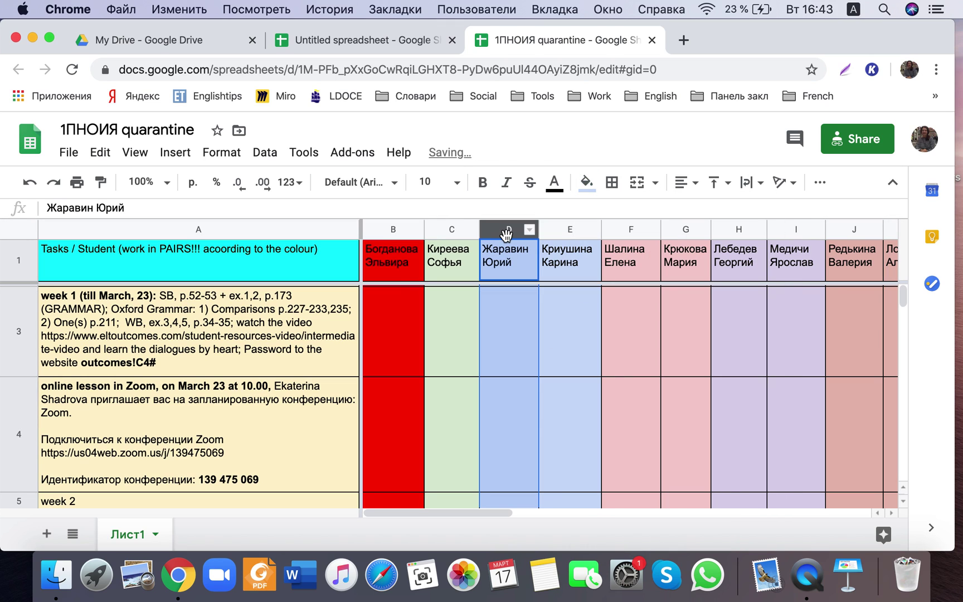
pyautogui.click(586, 183)
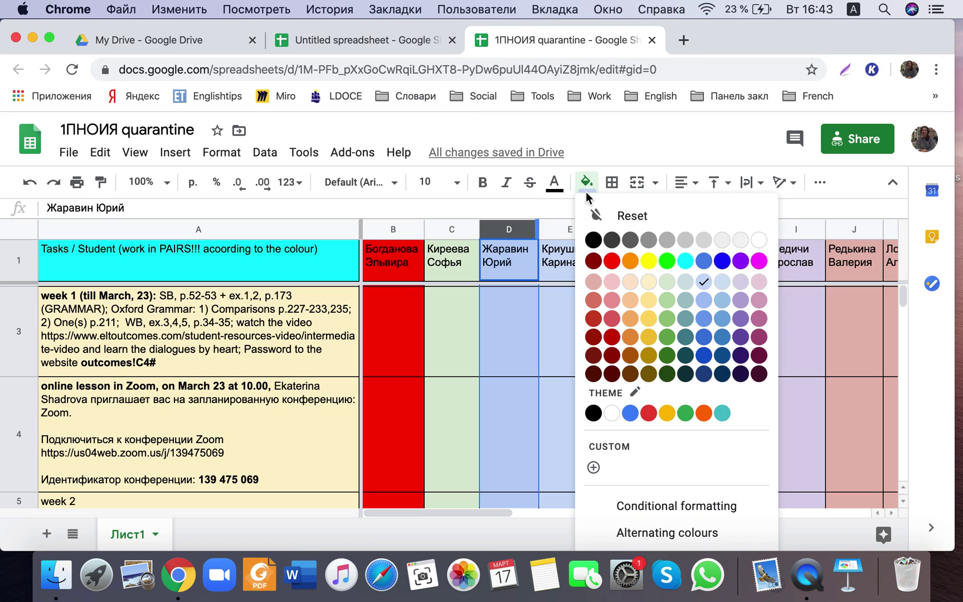
pyautogui.click(612, 260)
# Fill columns C and E with cyan.
pyautogui.click(577, 336)
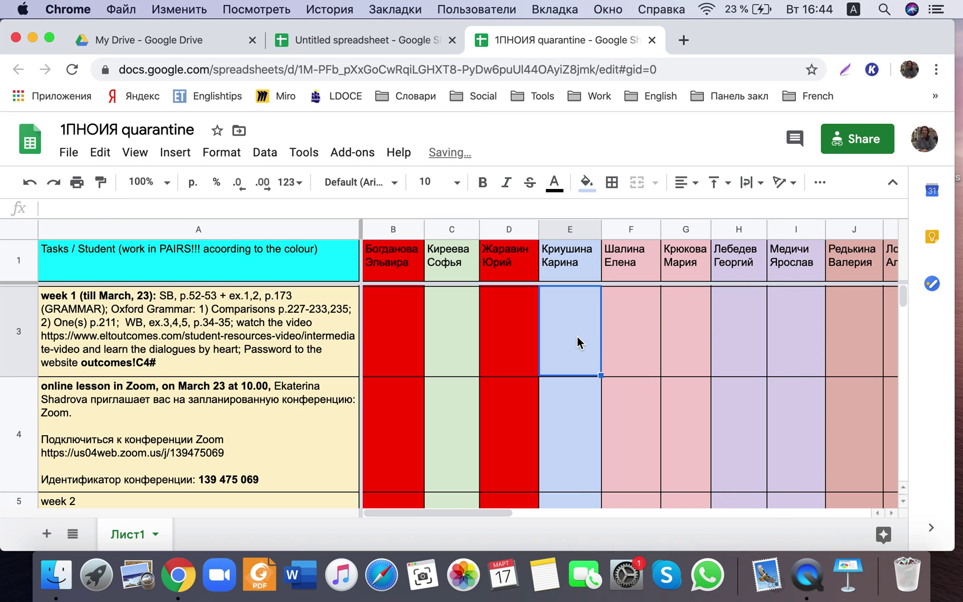
pyautogui.click(452, 229)
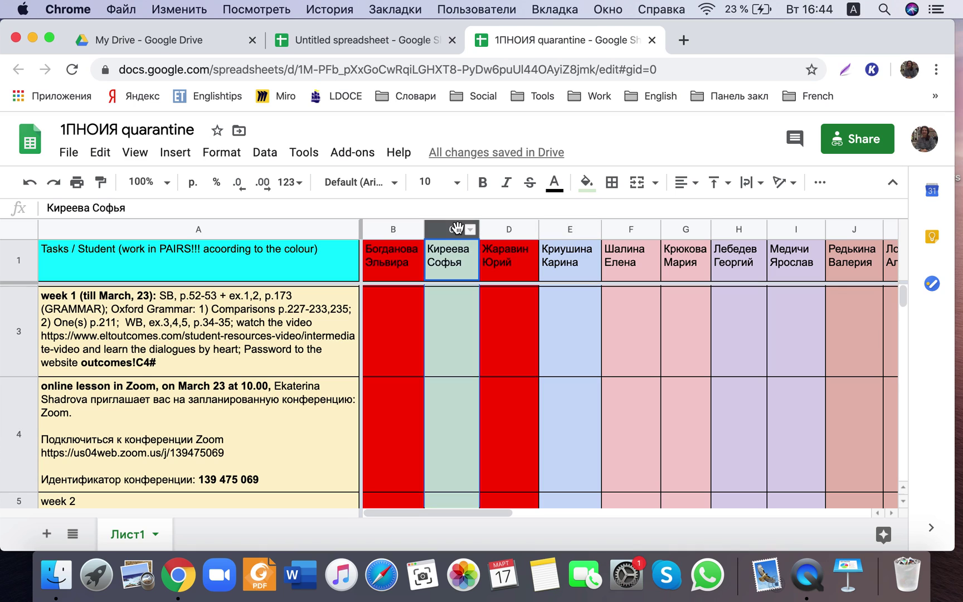
pyautogui.click(585, 182)
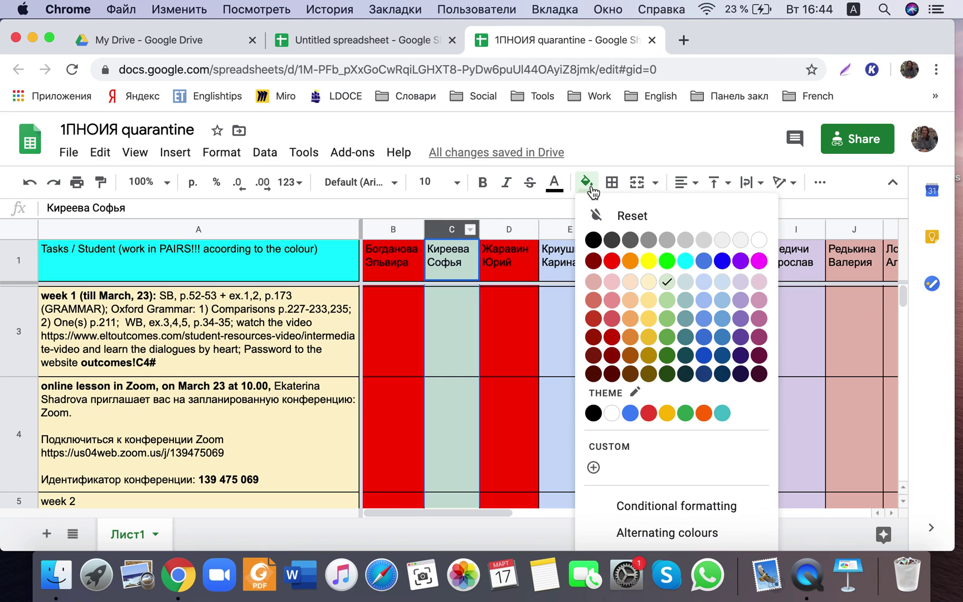
pyautogui.click(683, 266)
pyautogui.click(569, 229)
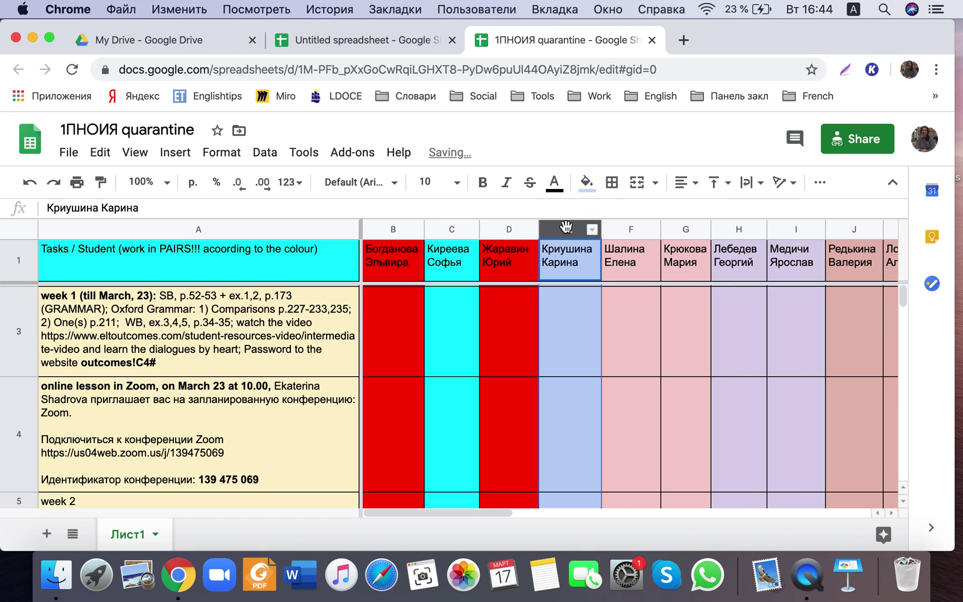
pyautogui.click(585, 182)
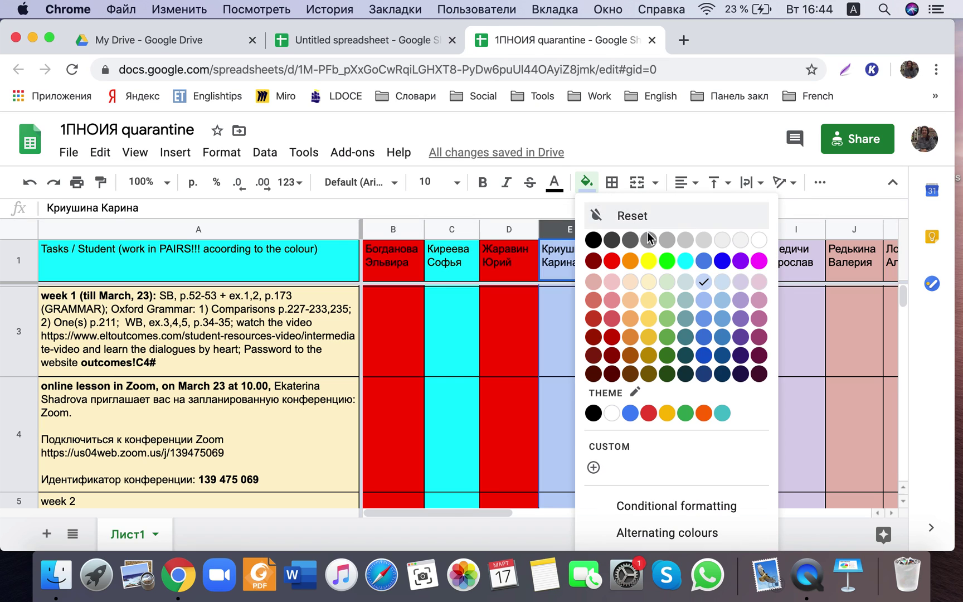
pyautogui.click(685, 260)
pyautogui.click(657, 368)
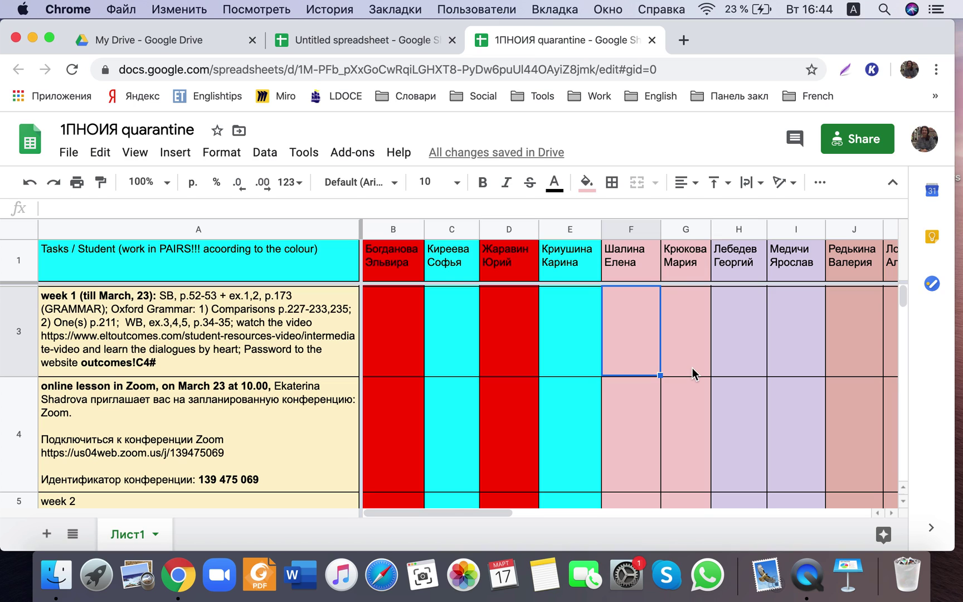
# Undo the four trial fills so columns B–E regain their green and blue colours.
pyautogui.click(33, 187)
pyautogui.click(34, 187)
pyautogui.click(35, 187)
pyautogui.click(34, 188)
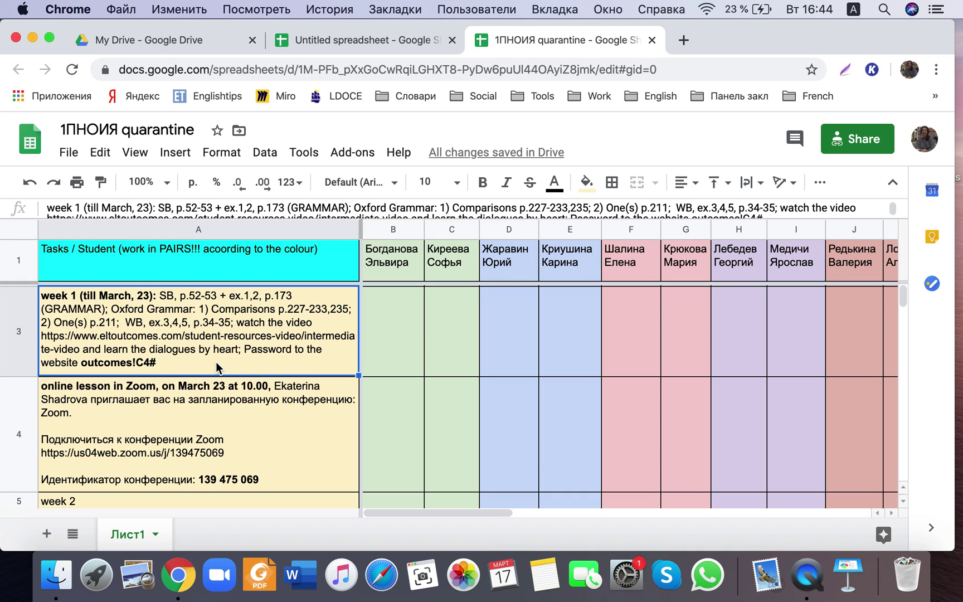
pyautogui.click(397, 318)
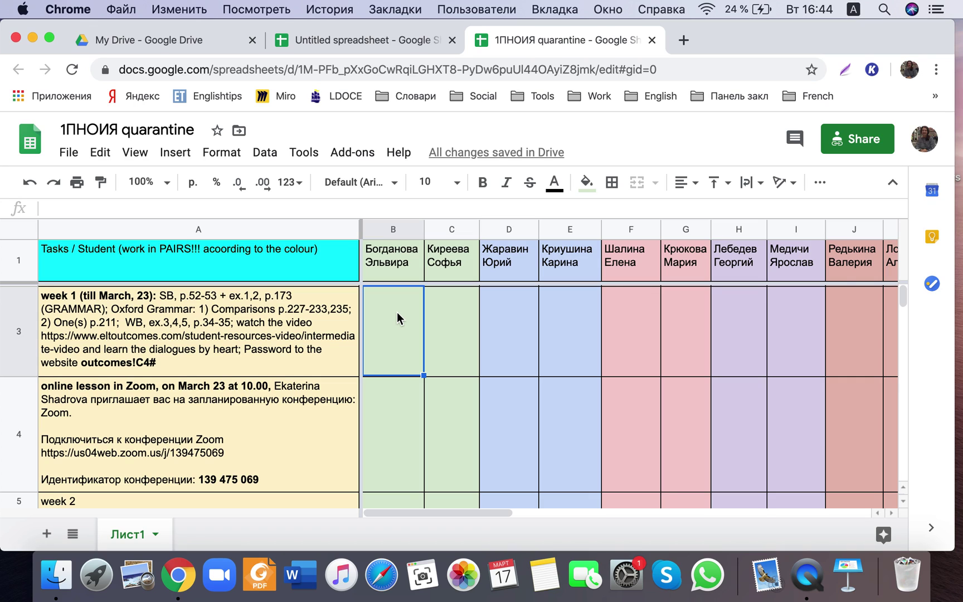
# Enter 'ok' in B3 and 'not ok / no' in C3.
pyautogui.doubleClick(396, 317)
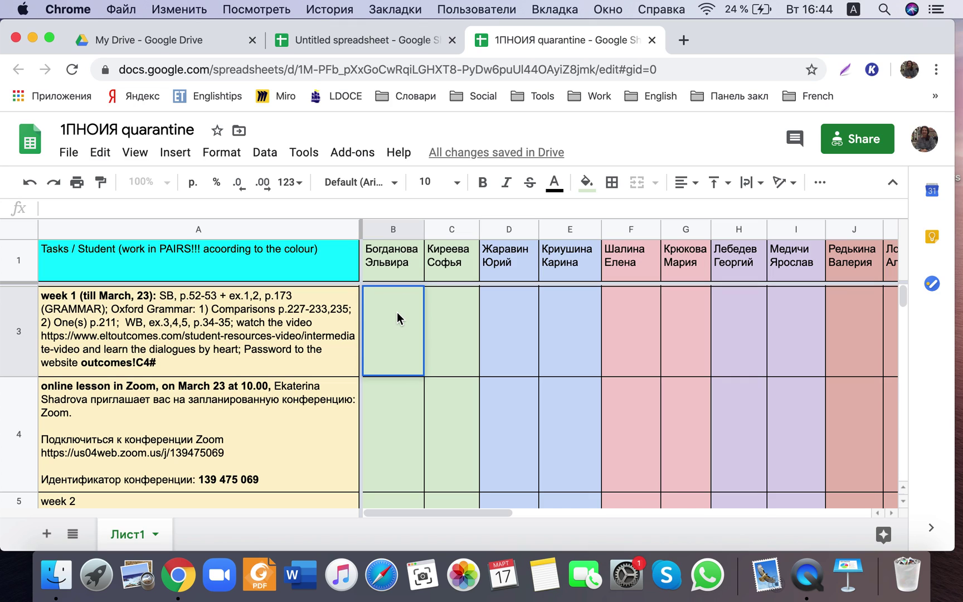
pyautogui.write('j')
pyautogui.press('BackSpace')
pyautogui.write('ok')
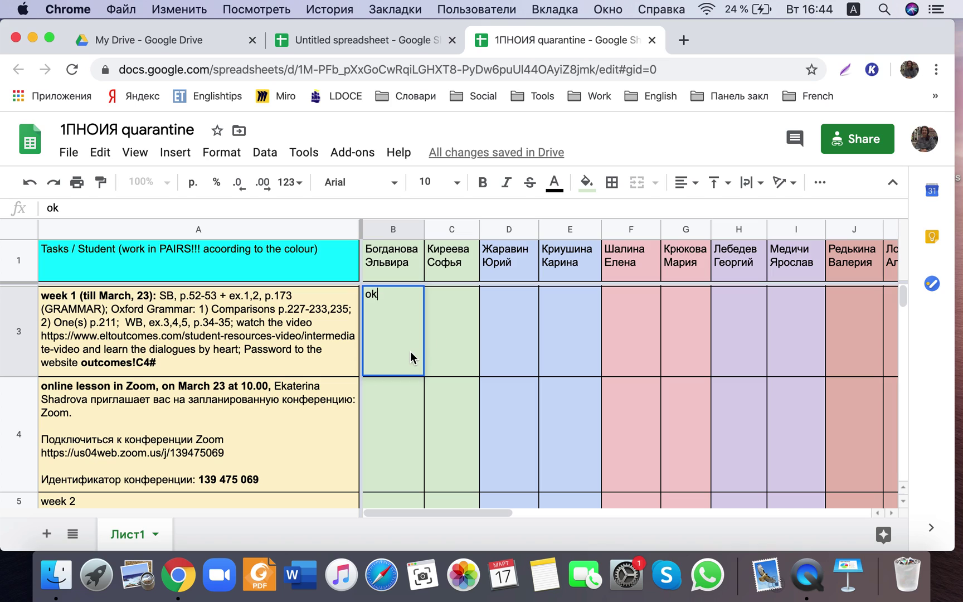
pyautogui.click(474, 316)
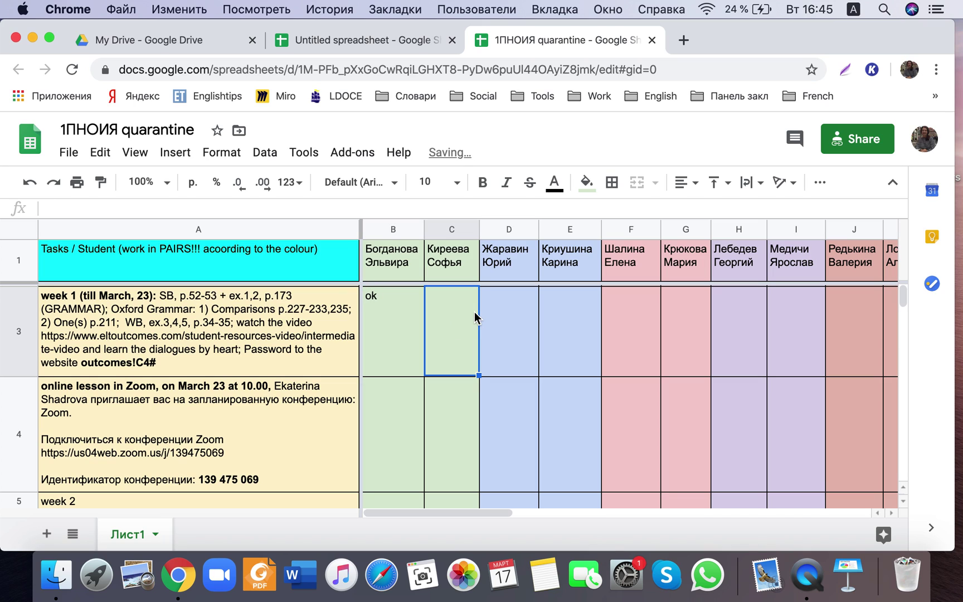
pyautogui.write('not o')
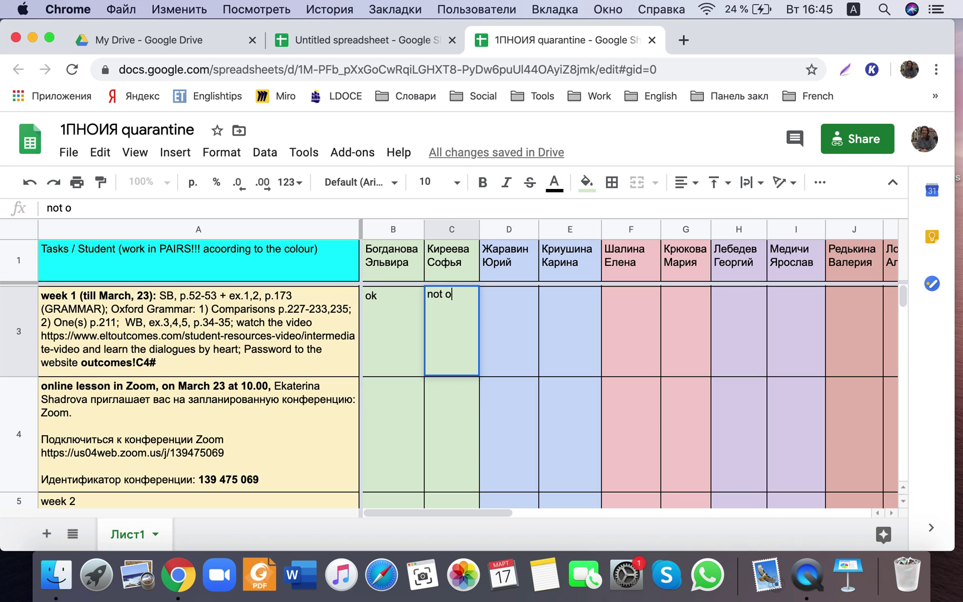
pyautogui.write('k / no')
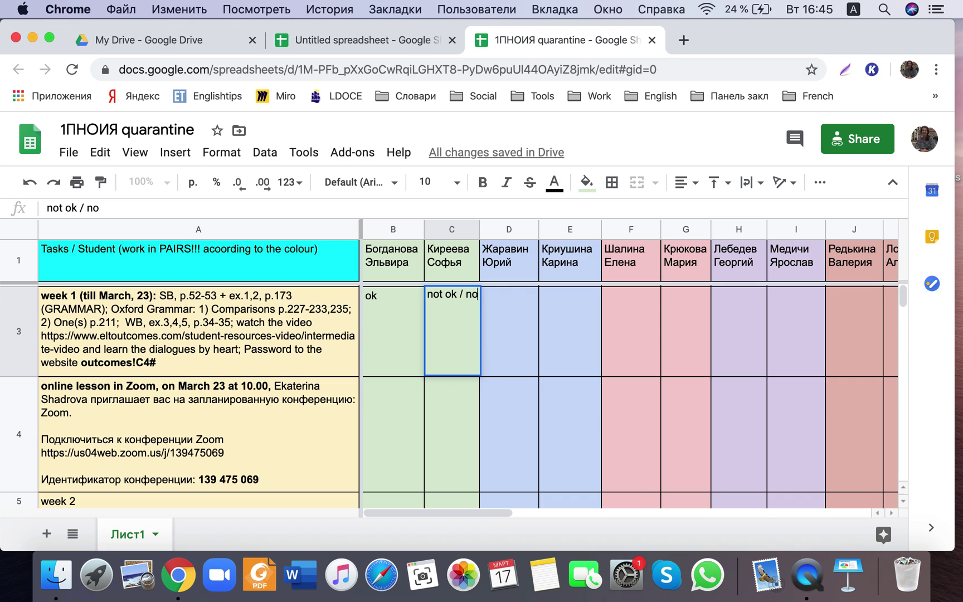
pyautogui.click(467, 470)
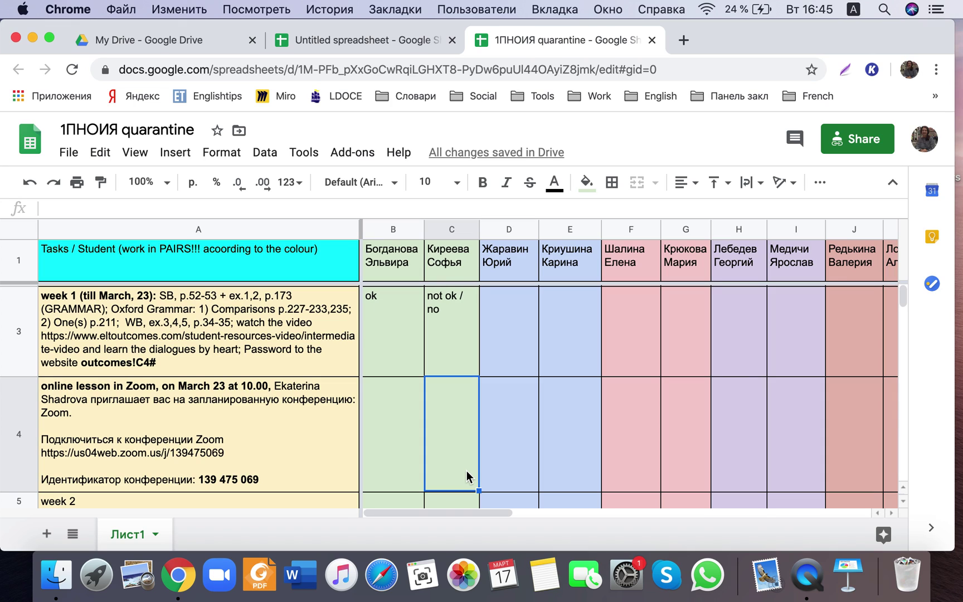
# Enter '? ex.3, sent 6?' in cell D3.
pyautogui.click(510, 330)
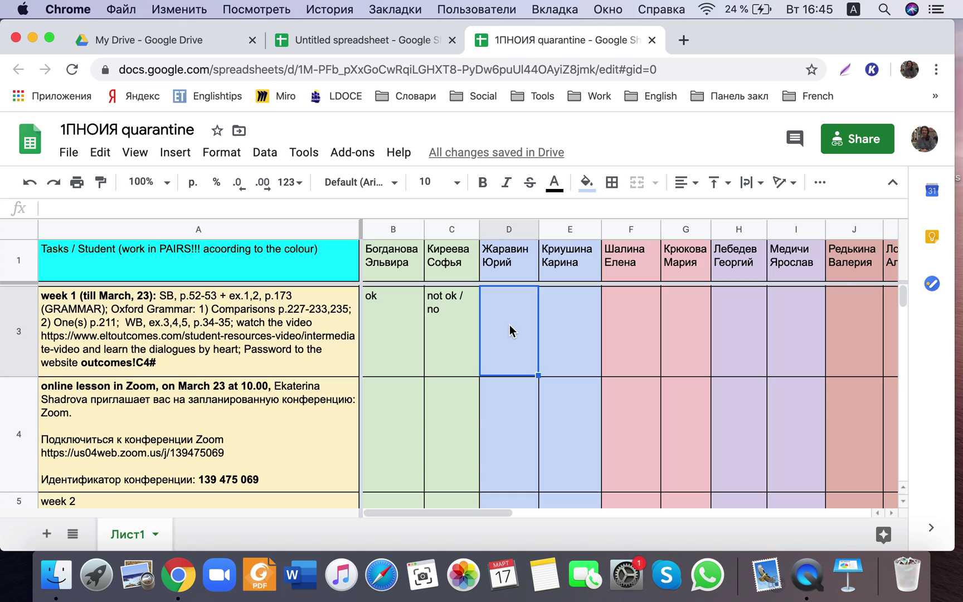
pyautogui.doubleClick(509, 330)
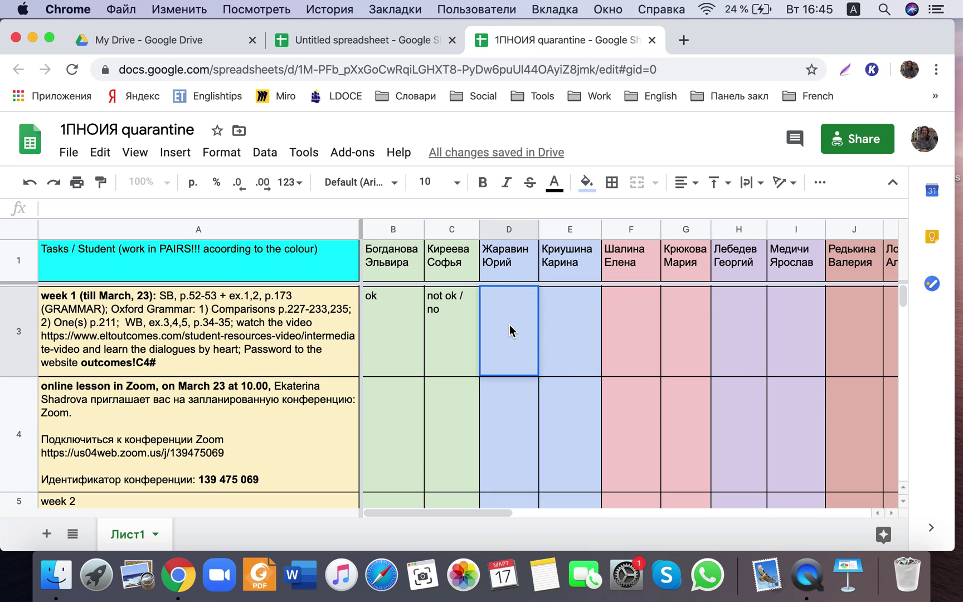
pyautogui.write('? ex.3, sent ')
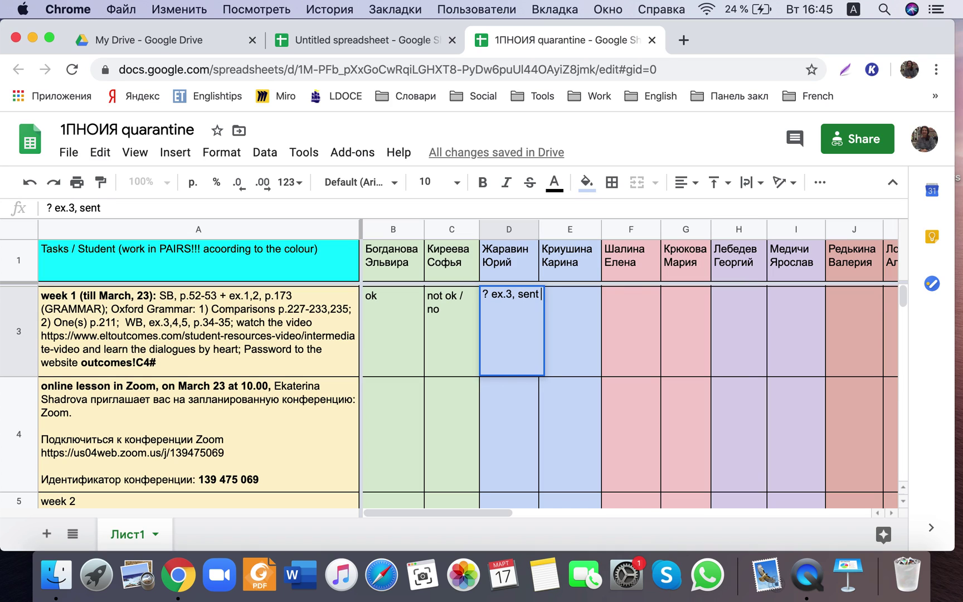
pyautogui.write('6')
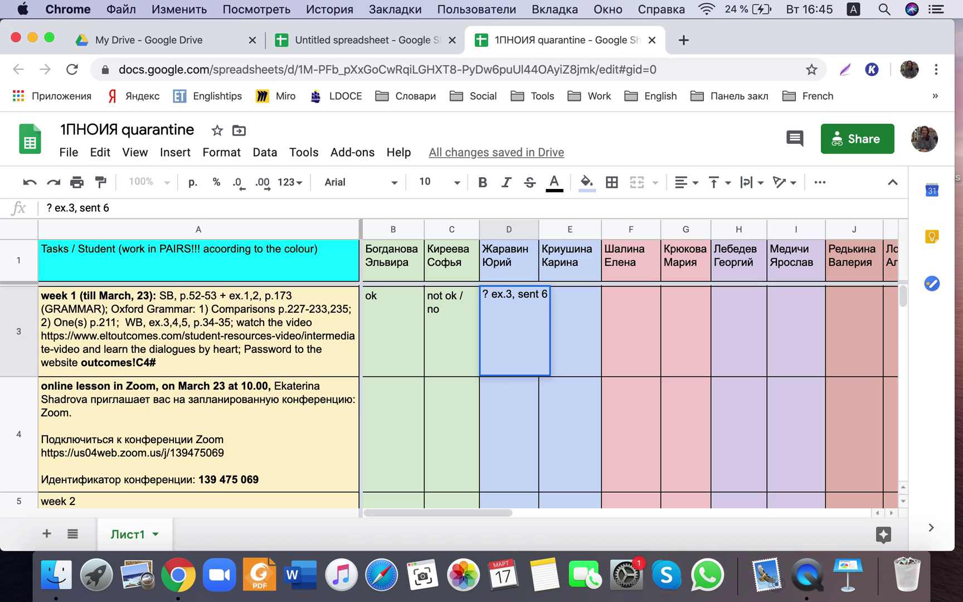
pyautogui.write('?')
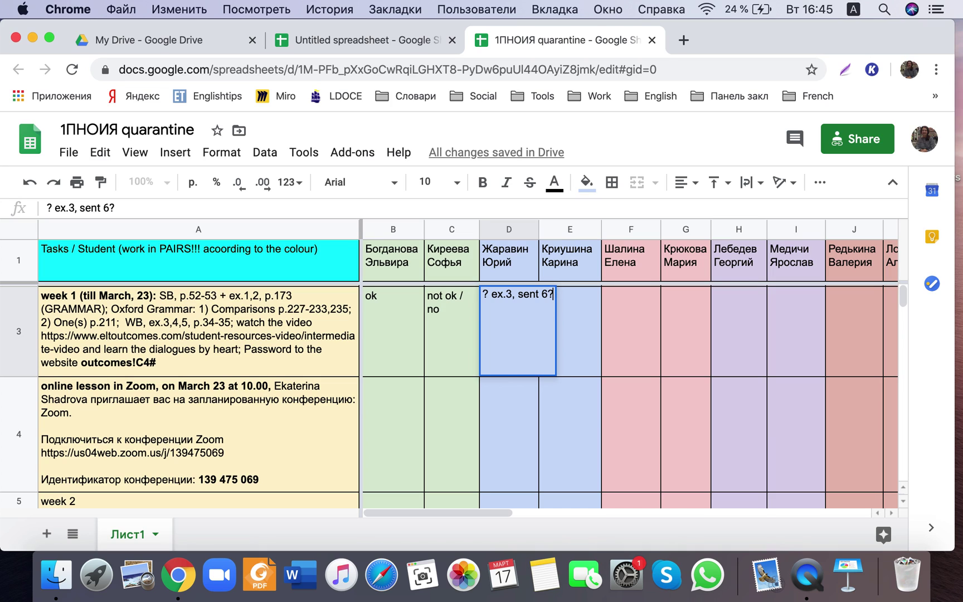
pyautogui.click(514, 415)
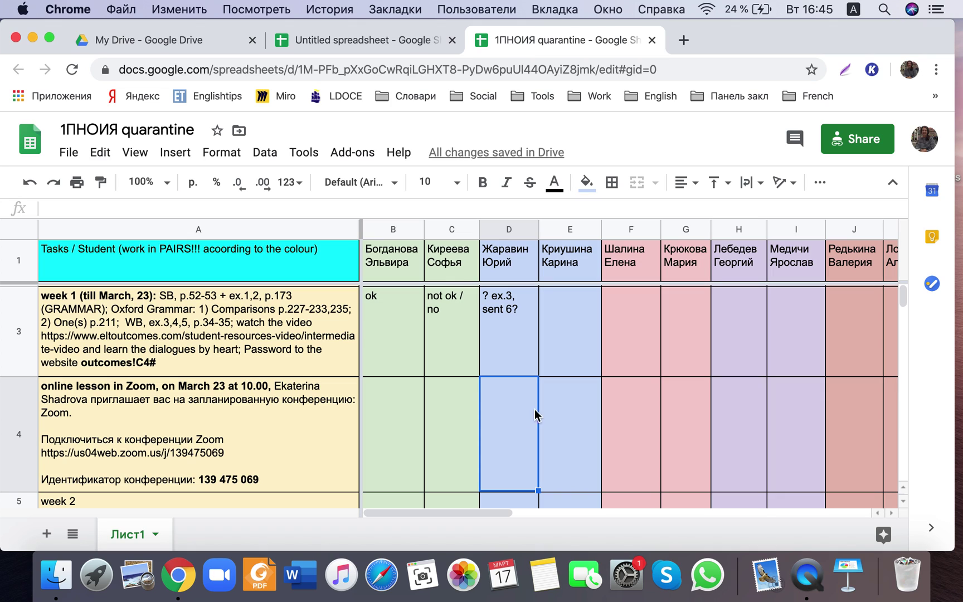
pyautogui.hscroll(2, 686, 366)
pyautogui.hscroll(-2, 686, 366)
pyautogui.hscroll(2, 686, 366)
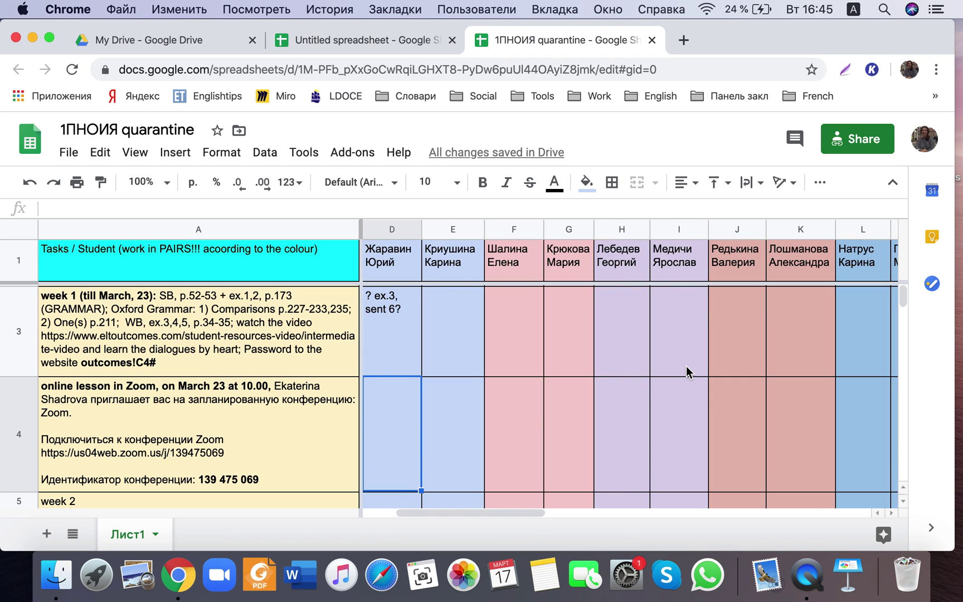
pyautogui.hscroll(-2, 686, 366)
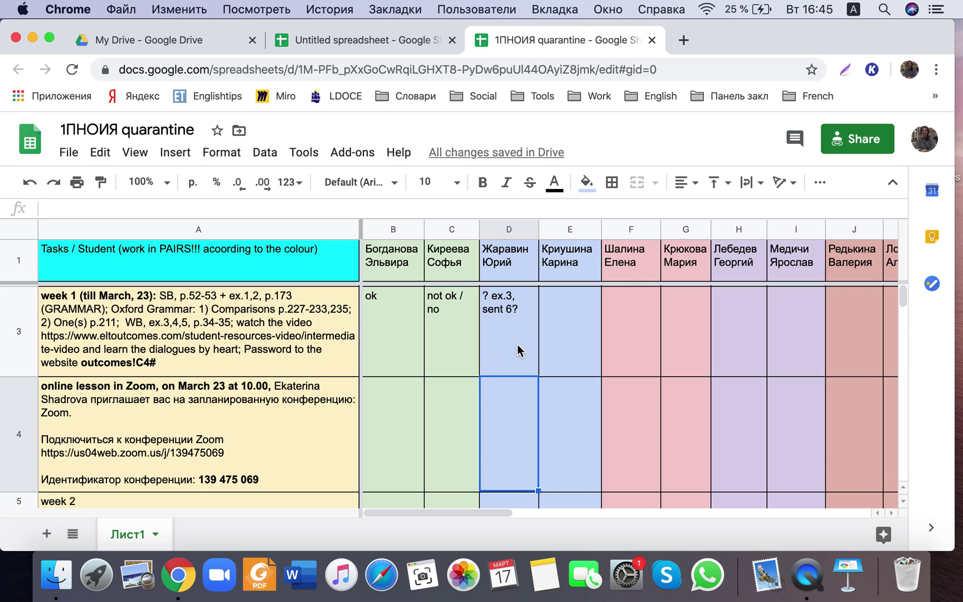
pyautogui.click(332, 438)
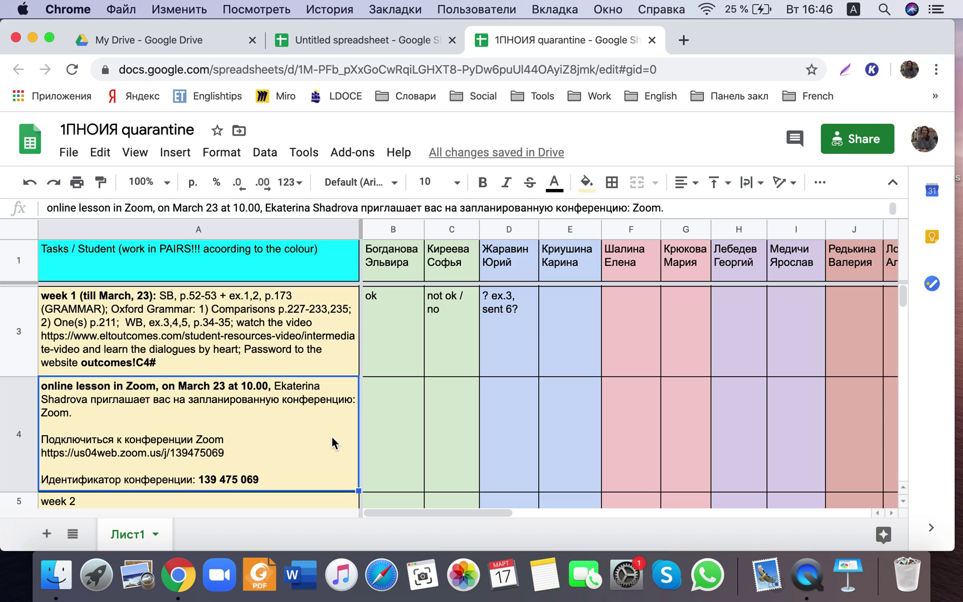
pyautogui.click(339, 352)
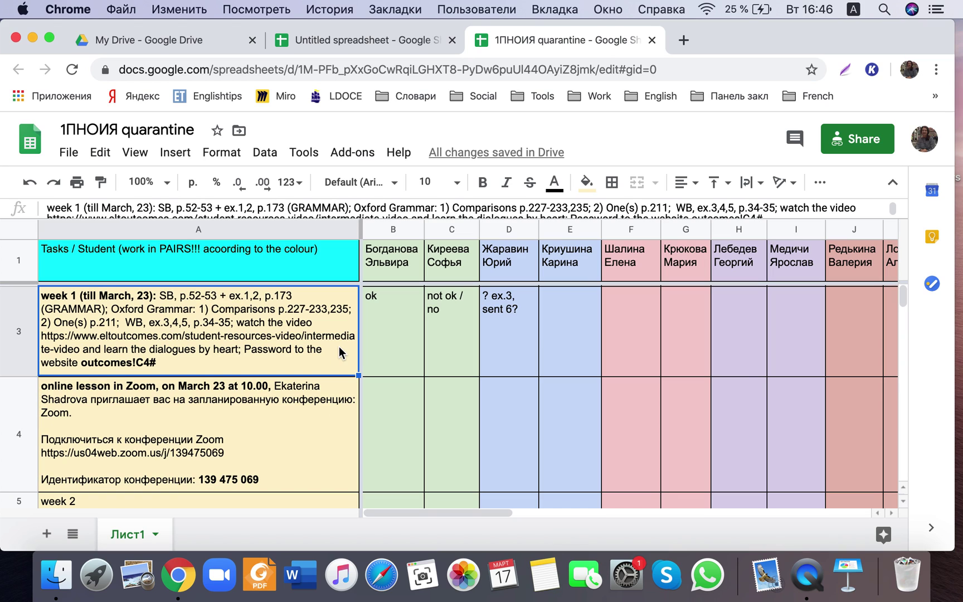